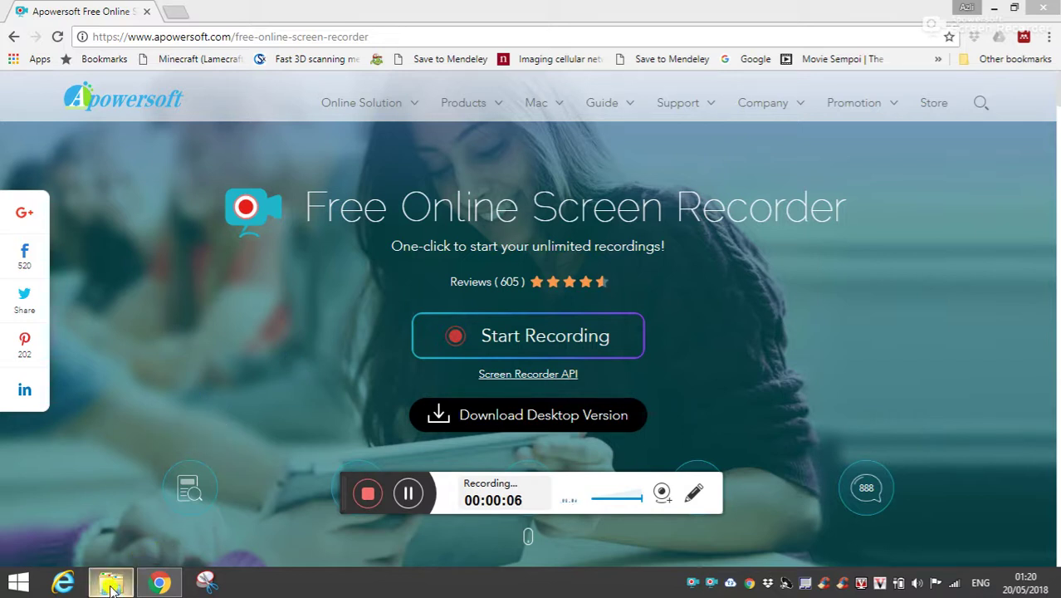
# Bring the thesis folder window in File Explorer to the front while recording continues
pyautogui.click(111, 584)
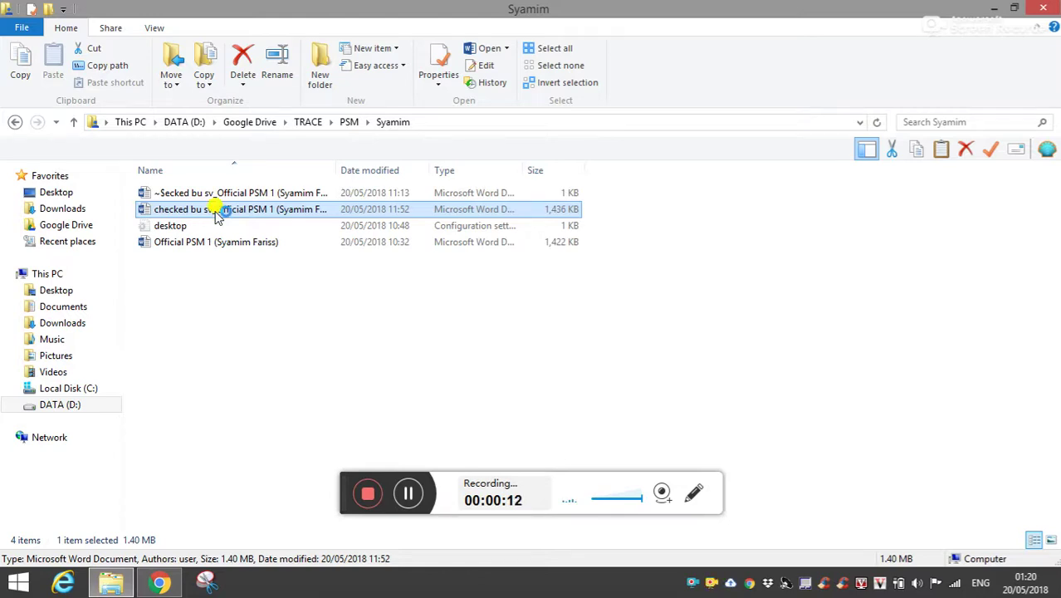
# Open the 'checked bu sv_Official PSM 1' Word document from the folder list
pyautogui.doubleClick(216, 214)
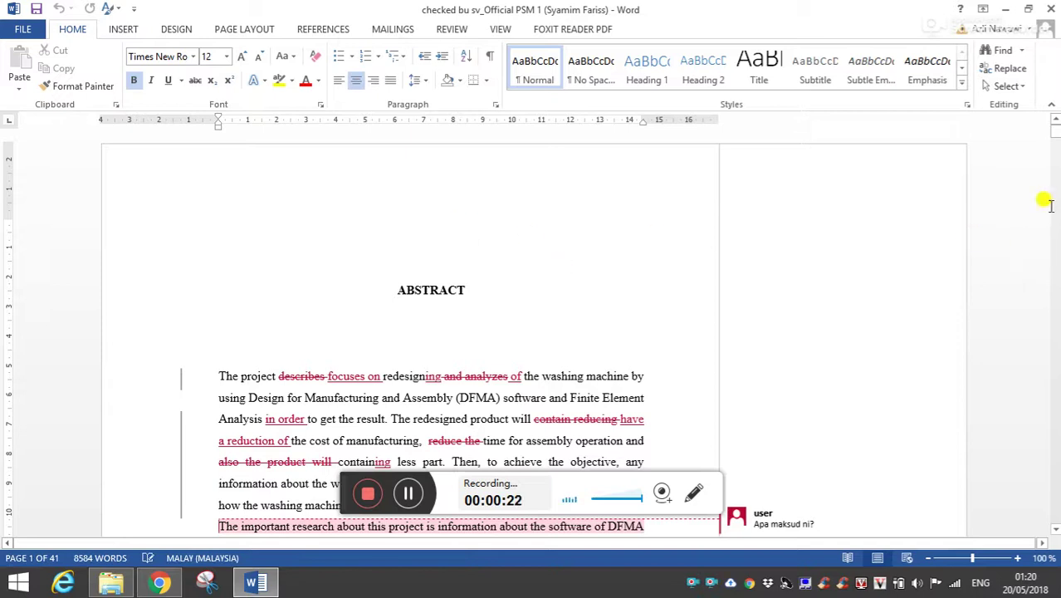
# Scroll through page 1 and mark the reviewer's comment with the on-screen highlighter
pyautogui.click(1054, 135)
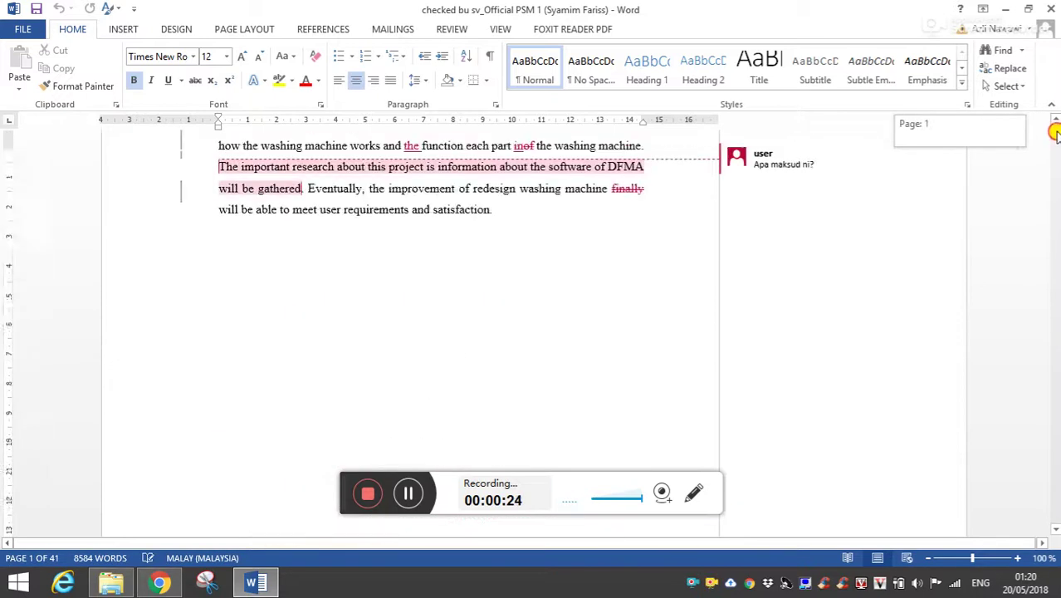
pyautogui.moveTo(1054, 136); pyautogui.dragTo(1054, 133)
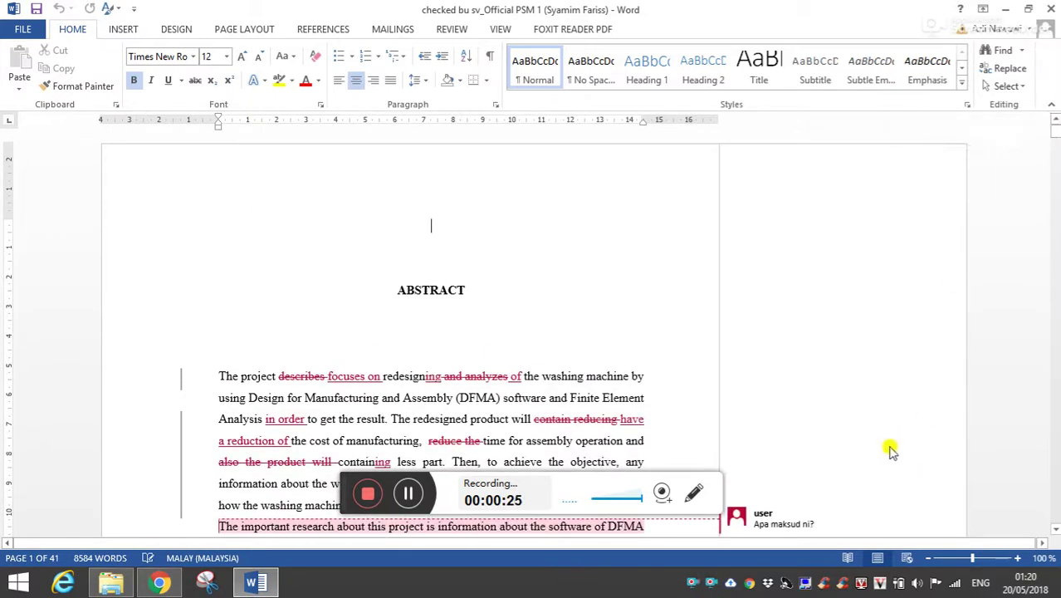
pyautogui.click(688, 496)
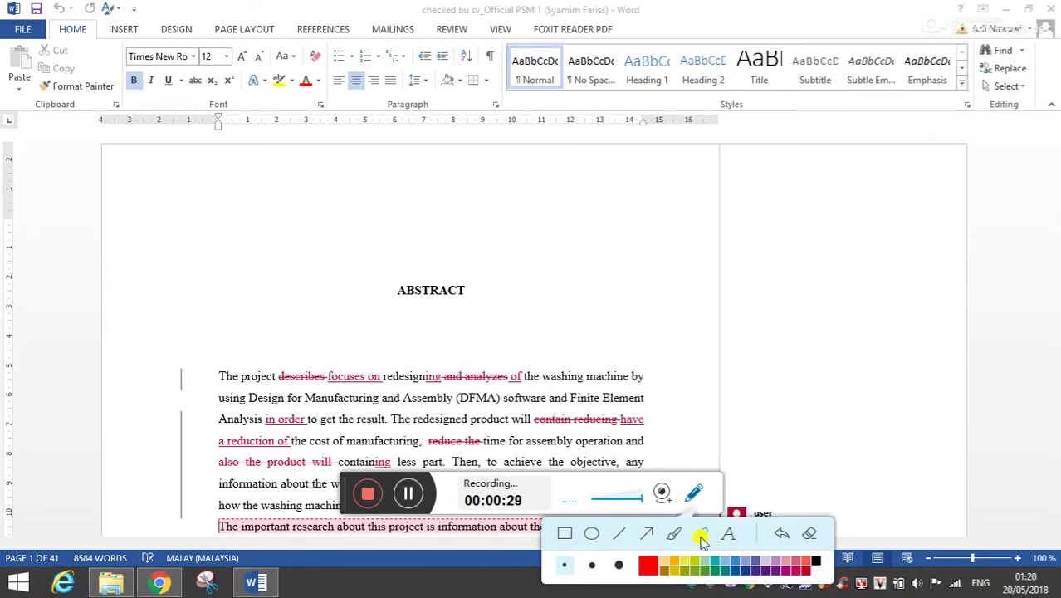
pyautogui.click(702, 535)
pyautogui.moveTo(743, 496); pyautogui.dragTo(770, 521)
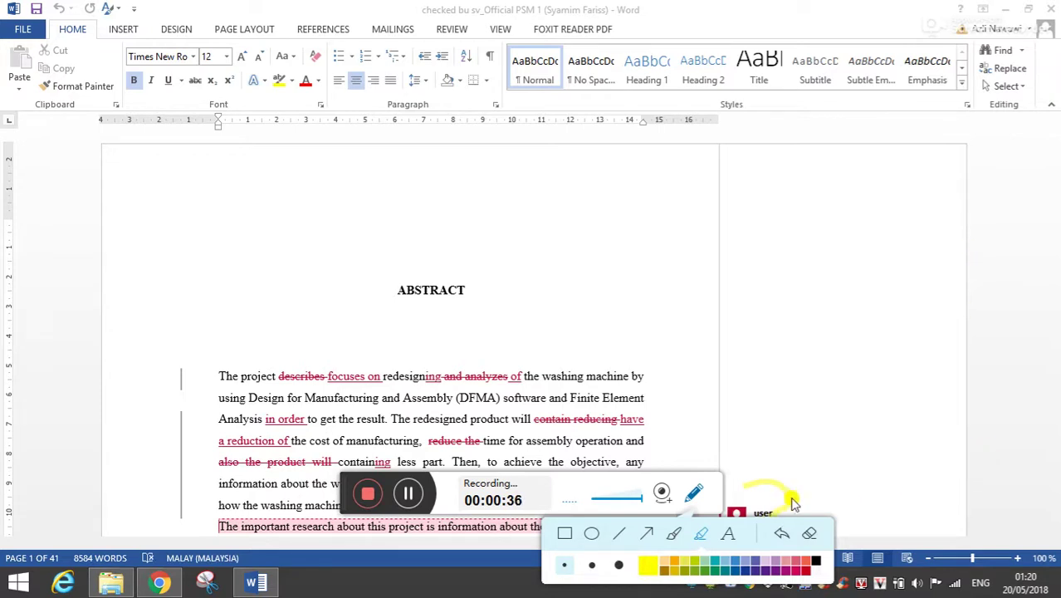
pyautogui.click(694, 491)
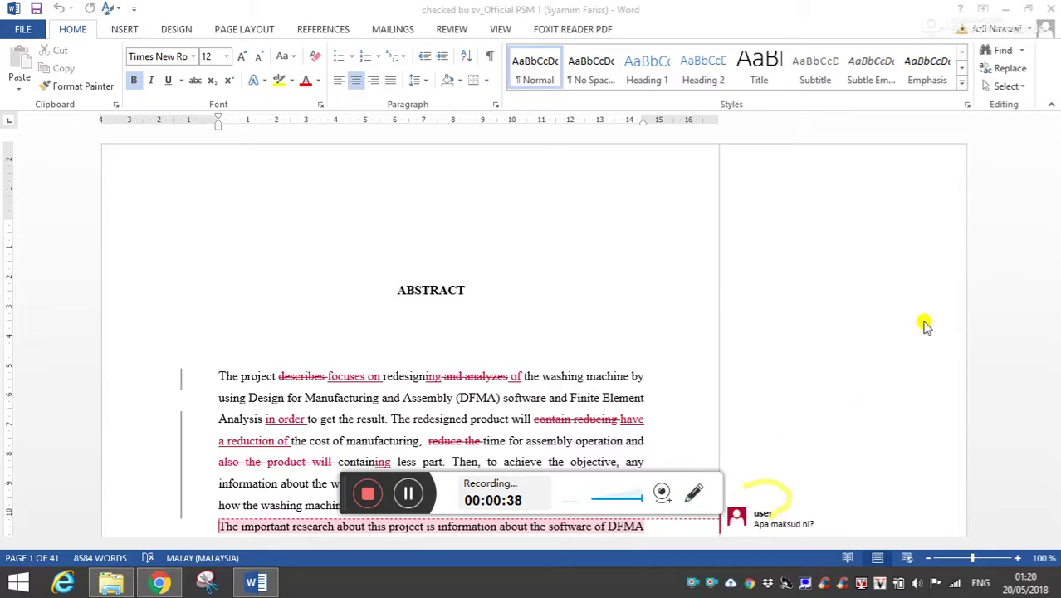
# Scroll to page 2 and put the cursor in the Introduction's background text
pyautogui.click(926, 261)
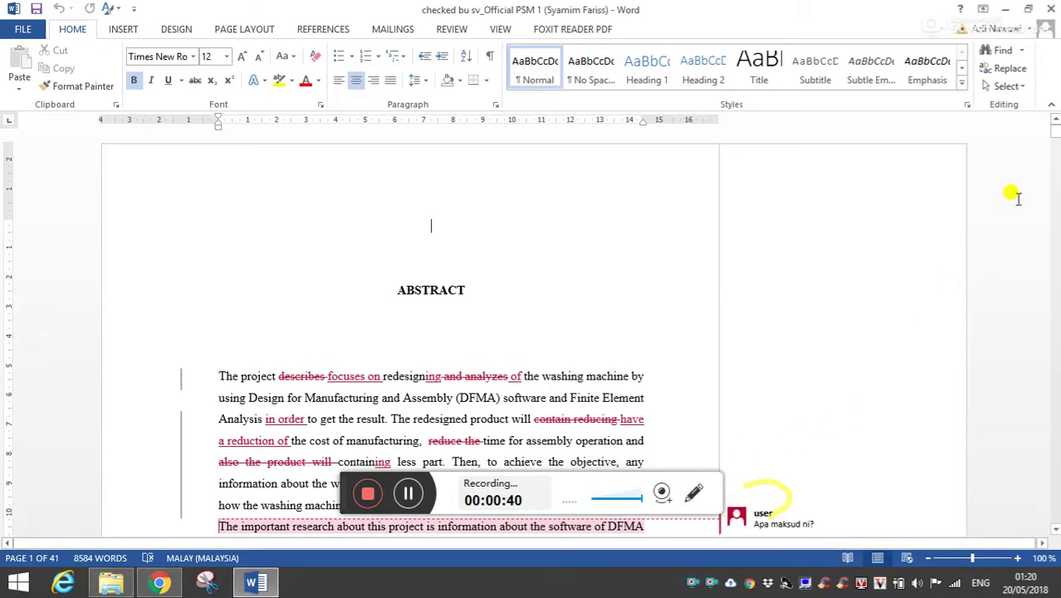
pyautogui.moveTo(1052, 133); pyautogui.dragTo(1055, 146)
pyautogui.click(687, 330)
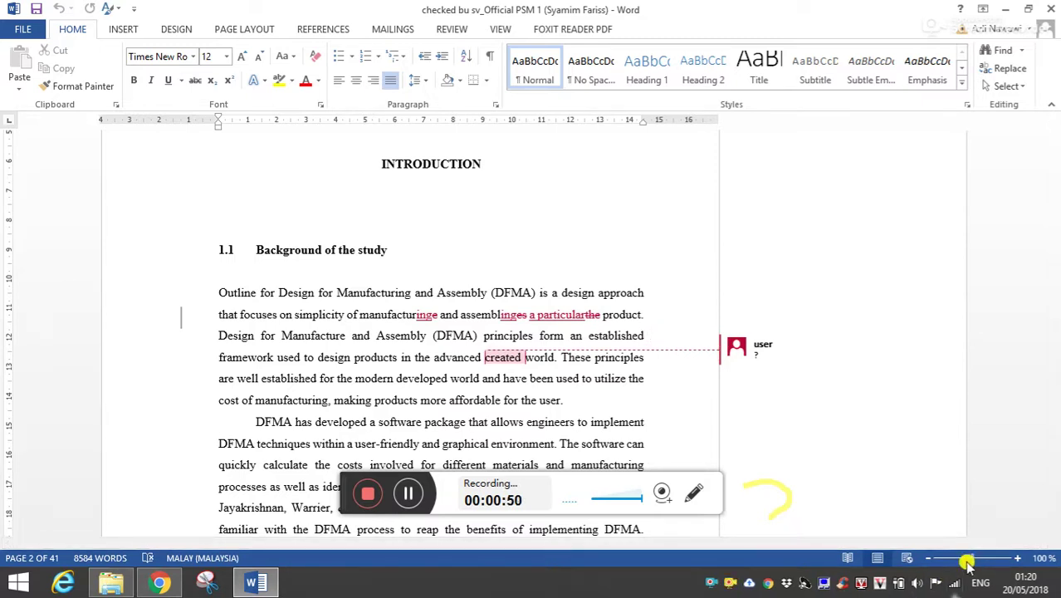
# Zoom the page to 110% and bring up the Review tab's tracking tools
pyautogui.click(1019, 557)
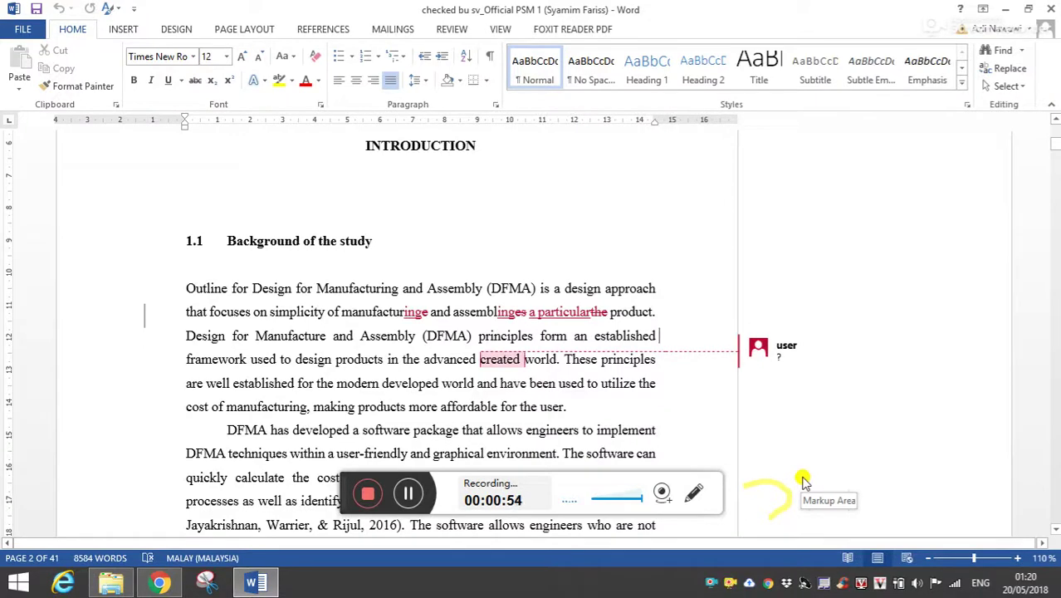
pyautogui.click(696, 494)
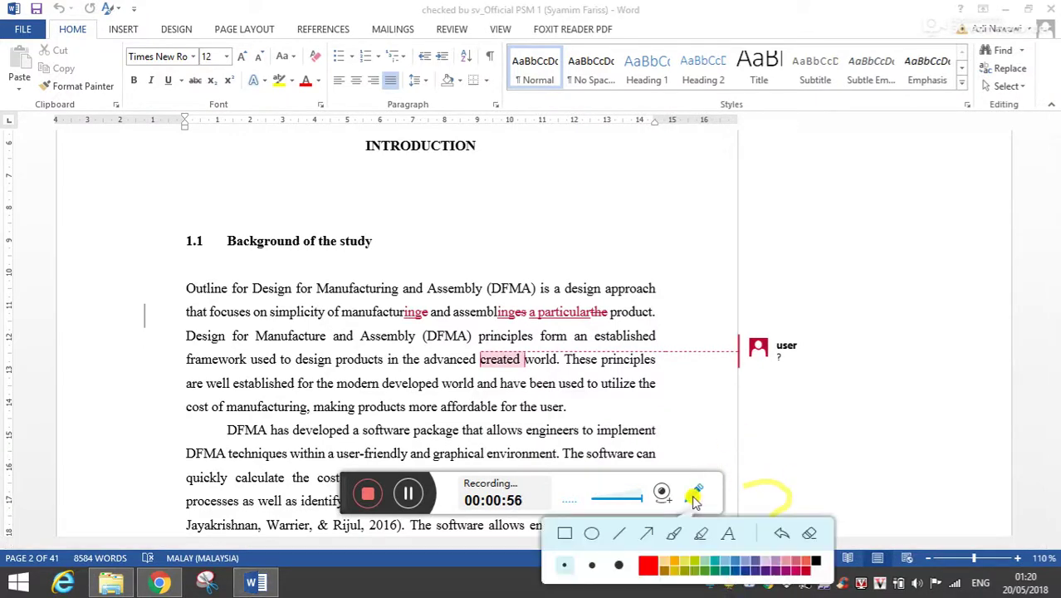
pyautogui.press('Escape')
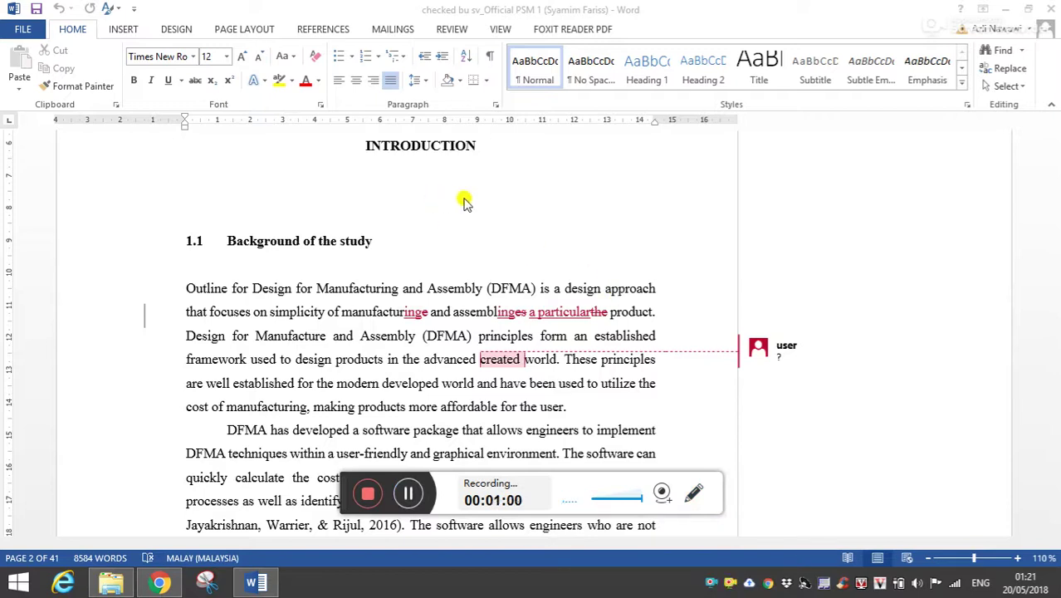
pyautogui.click(457, 32)
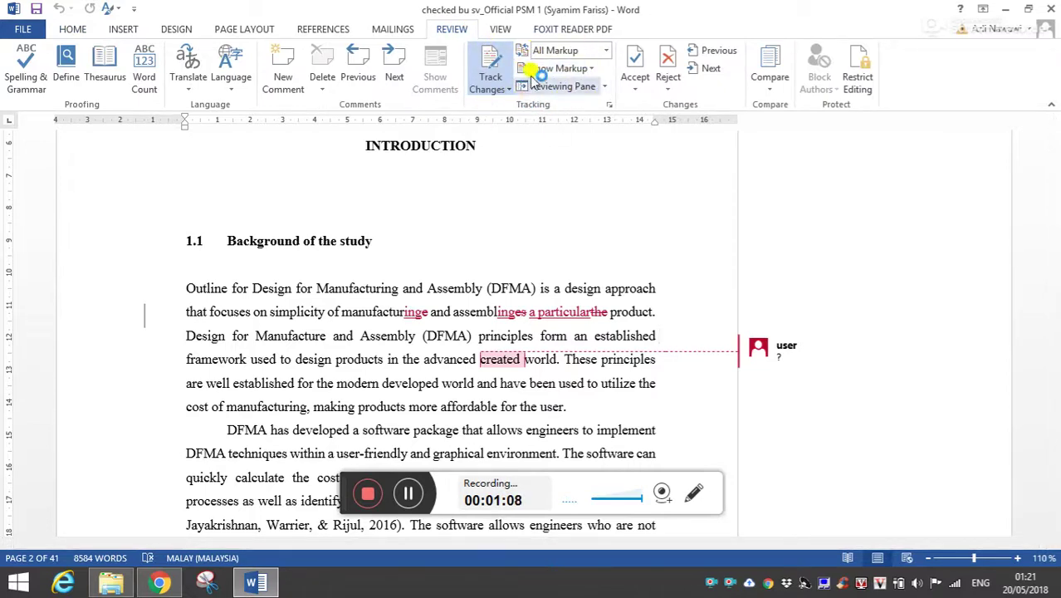
# Set Display for Review to Original and scroll down through the unmarked text
pyautogui.click(608, 55)
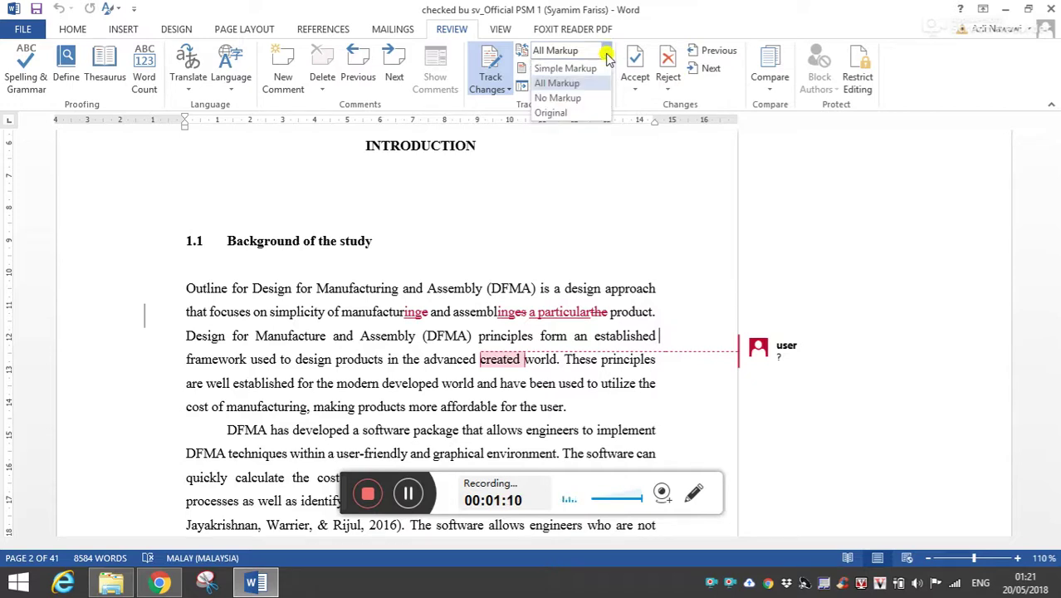
pyautogui.click(551, 113)
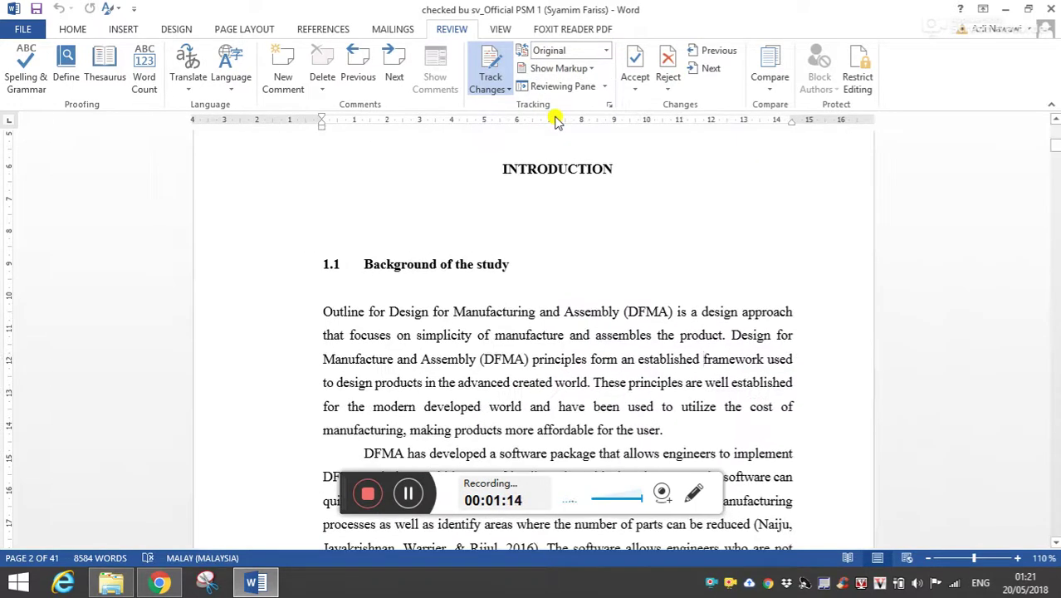
pyautogui.scroll(-5, 556, 120)
pyautogui.scroll(-5, 556, 120)
pyautogui.scroll(-5, 556, 120)
pyautogui.scroll(-3, 556, 120)
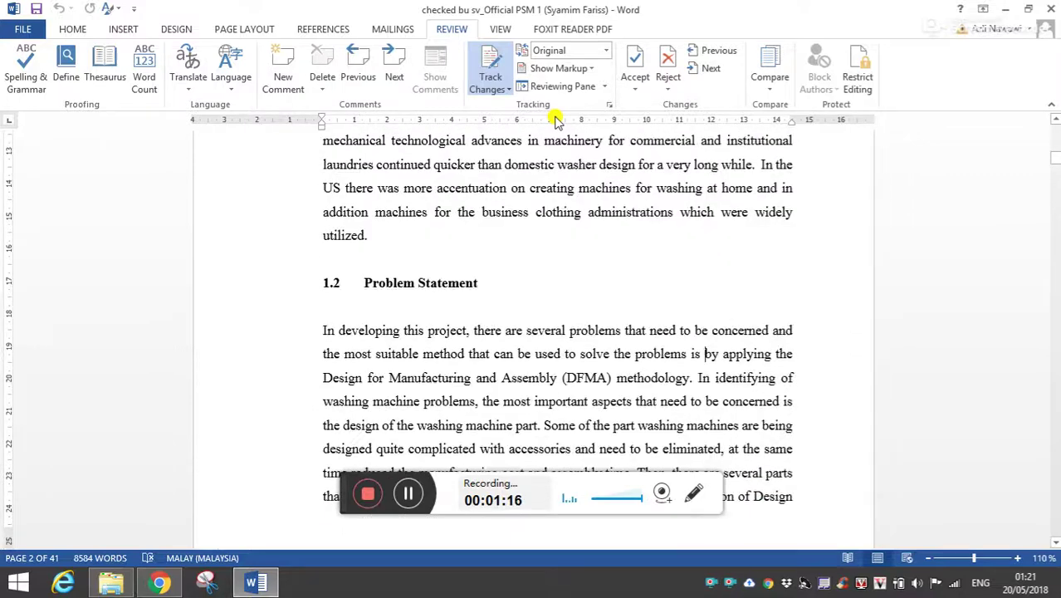
# Switch Display for Review back to All Markup
pyautogui.click(606, 51)
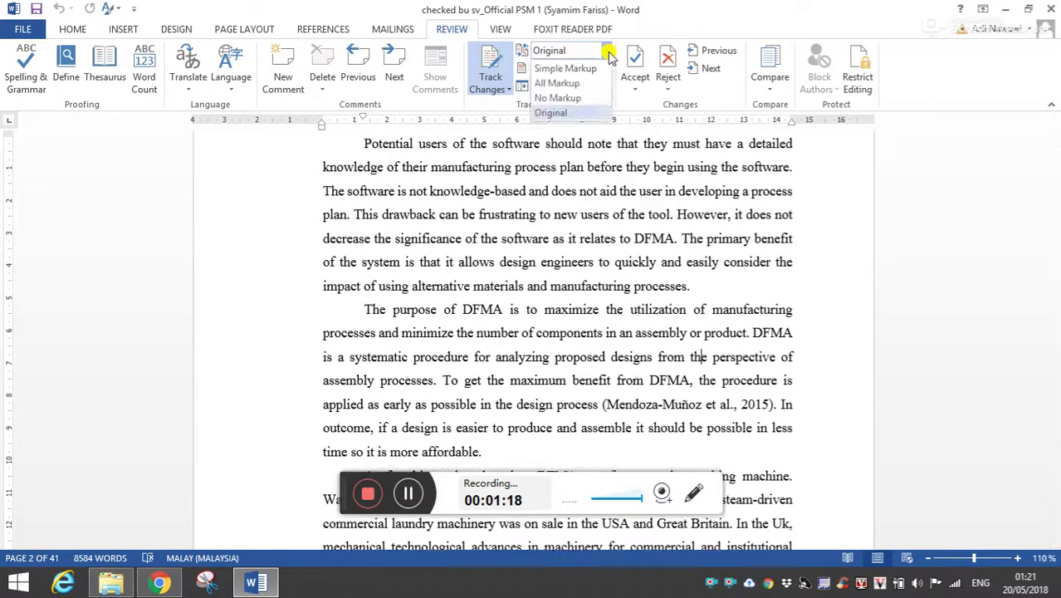
pyautogui.click(570, 83)
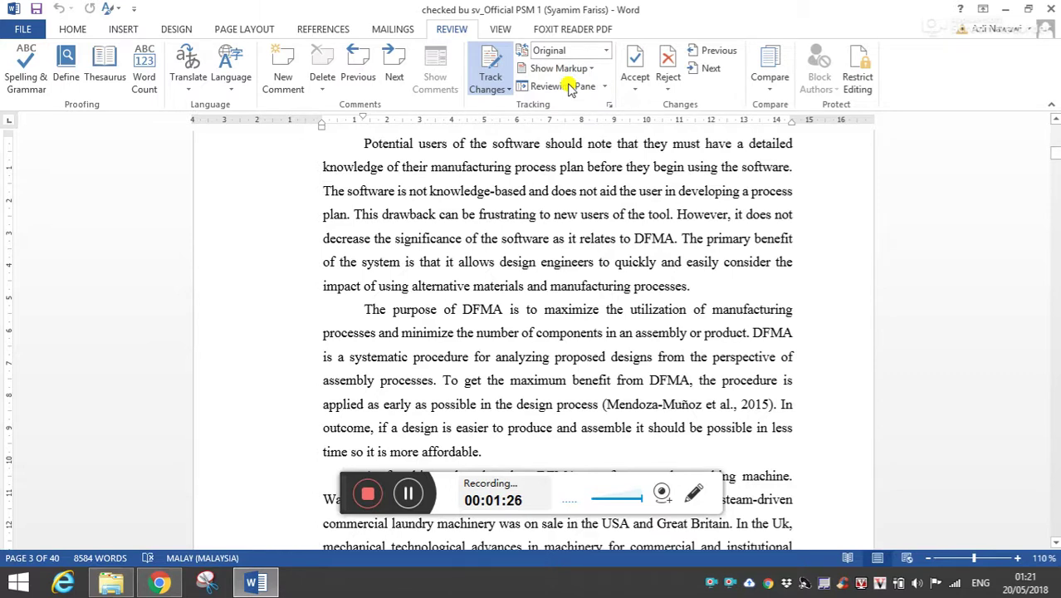
pyautogui.click(607, 52)
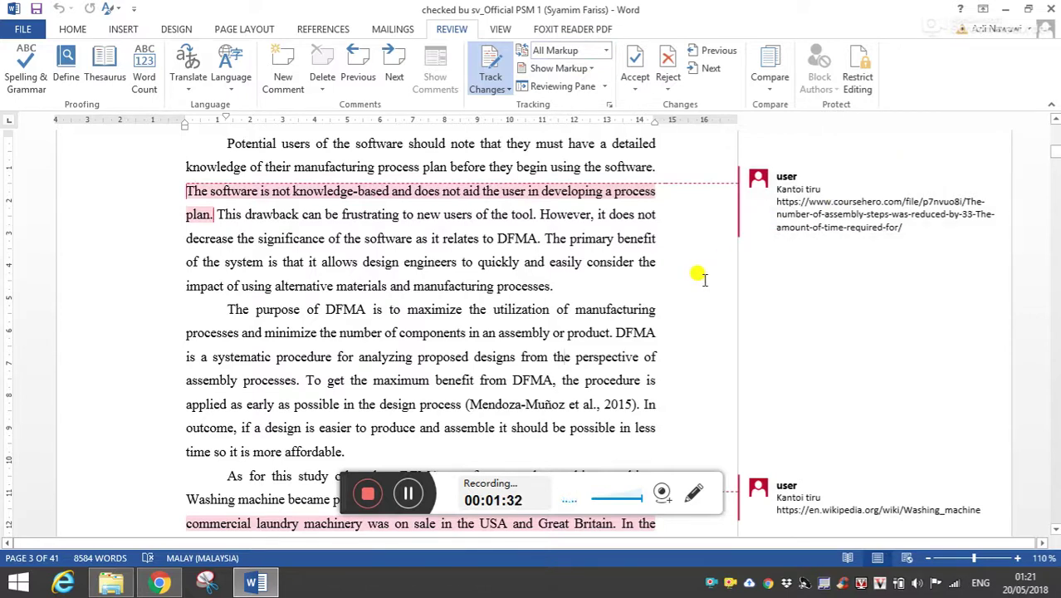
# Scroll down through Chapter 1's tracked edits and back up to reread them
pyautogui.scroll(-5, 704, 278)
pyautogui.scroll(-5, 703, 279)
pyautogui.scroll(-3, 704, 279)
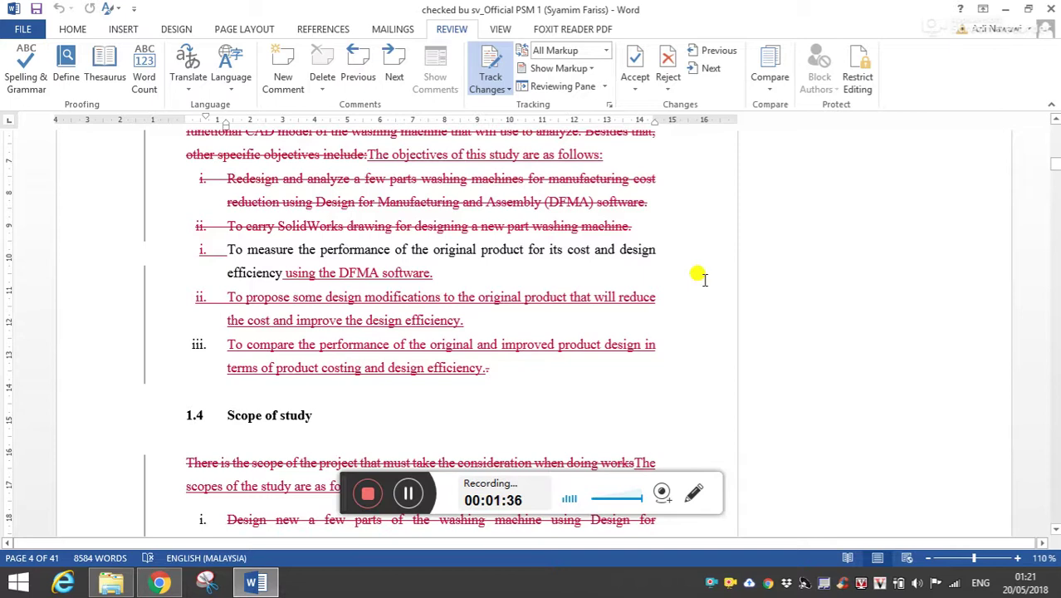
pyautogui.scroll(-5, 704, 279)
pyautogui.scroll(2, 703, 279)
pyautogui.scroll(5, 704, 279)
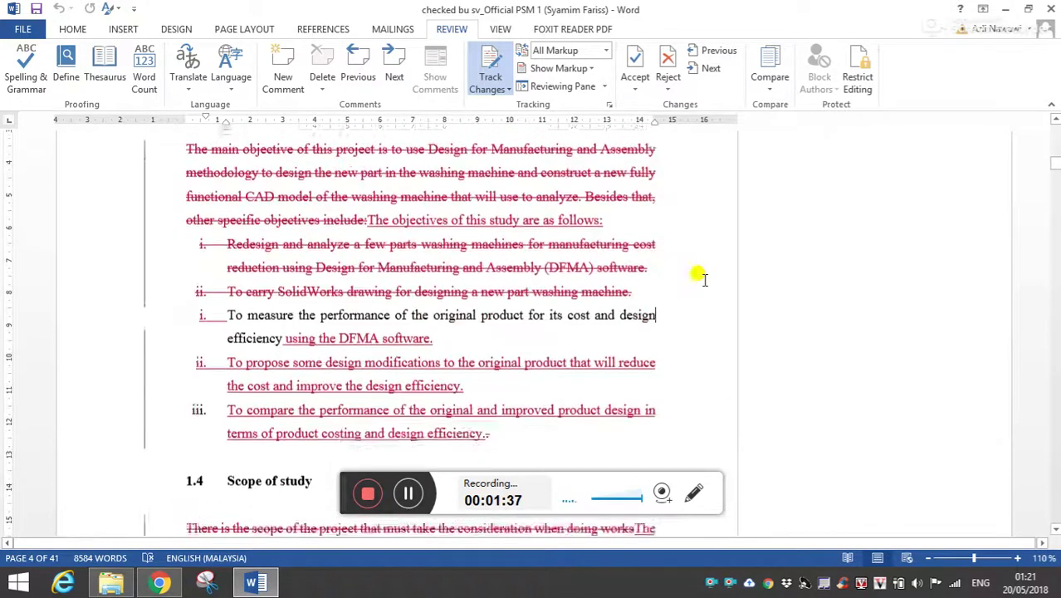
pyautogui.scroll(1, 704, 279)
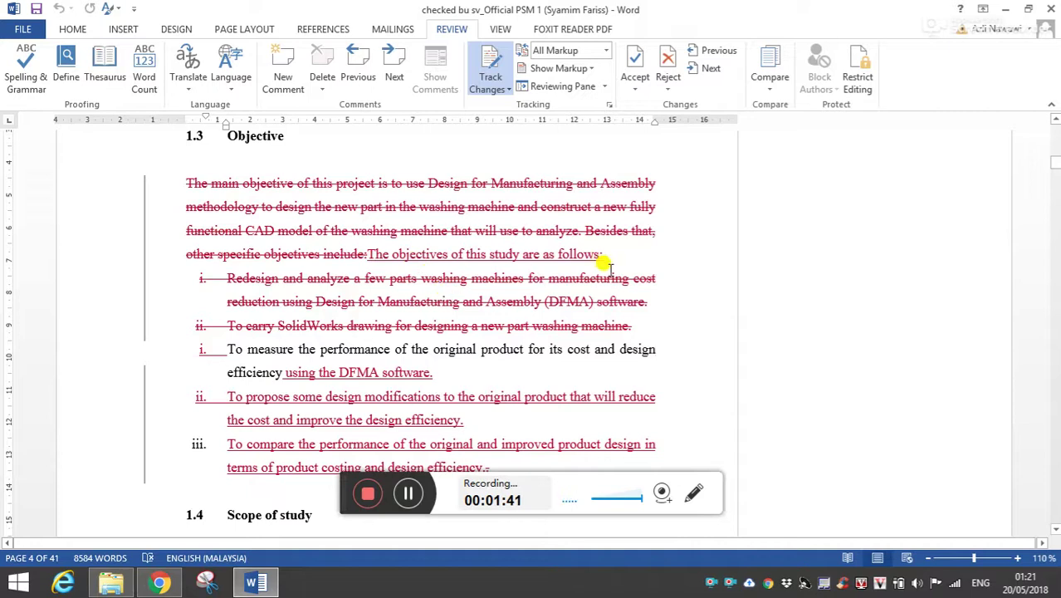
pyautogui.scroll(5, 610, 266)
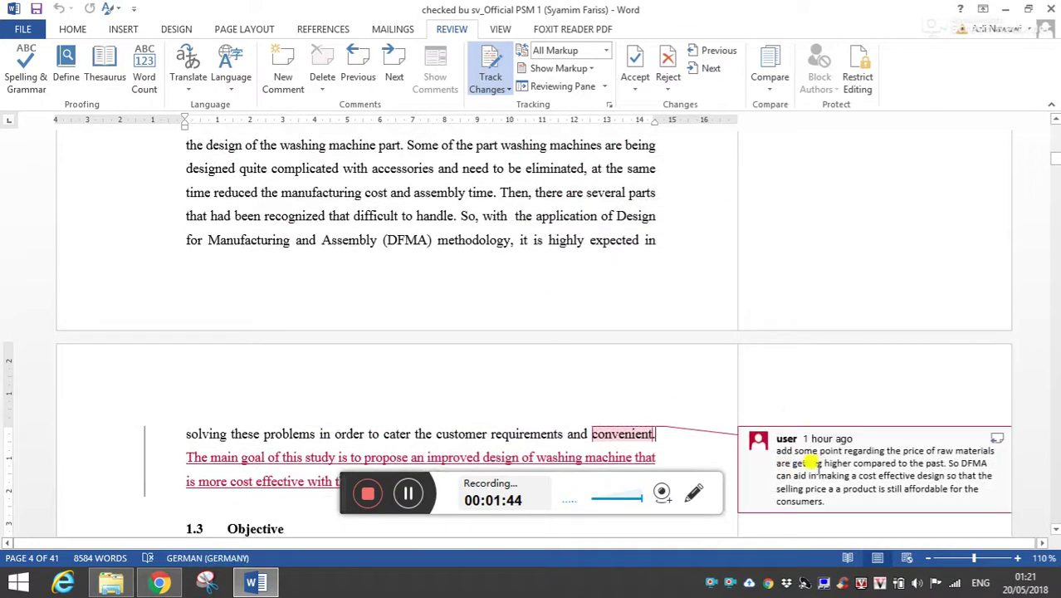
pyautogui.scroll(3, 817, 425)
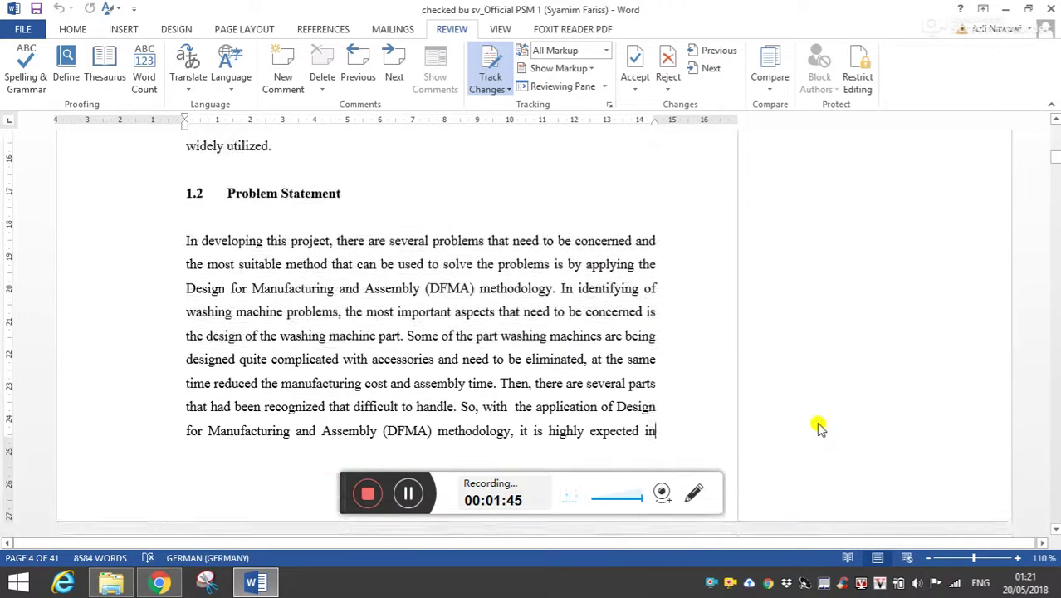
pyautogui.scroll(6, 860, 389)
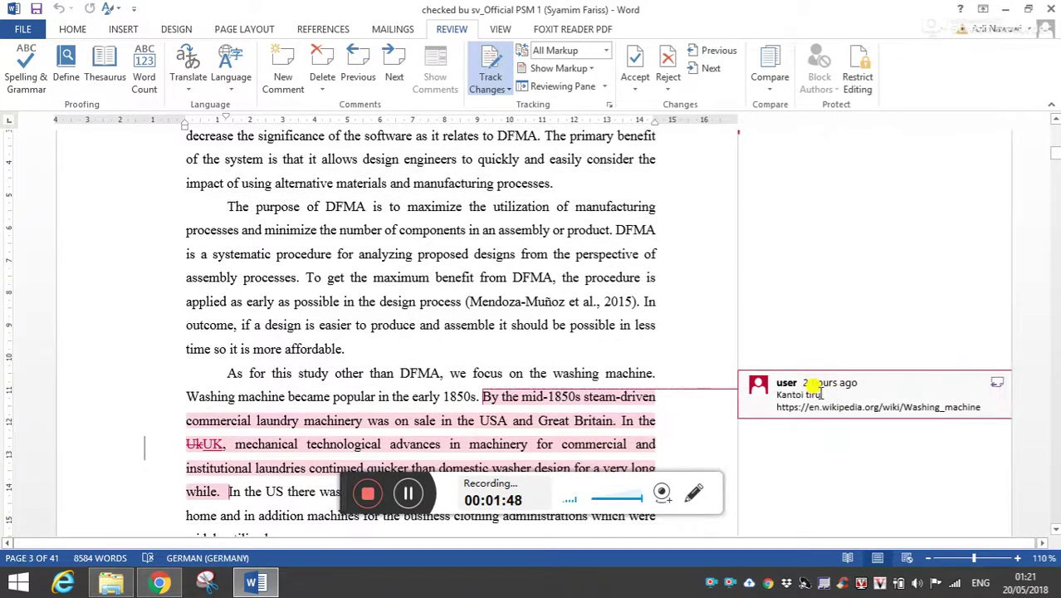
pyautogui.scroll(5, 815, 391)
pyautogui.scroll(4, 817, 395)
pyautogui.scroll(5, 817, 395)
pyautogui.scroll(1, 818, 396)
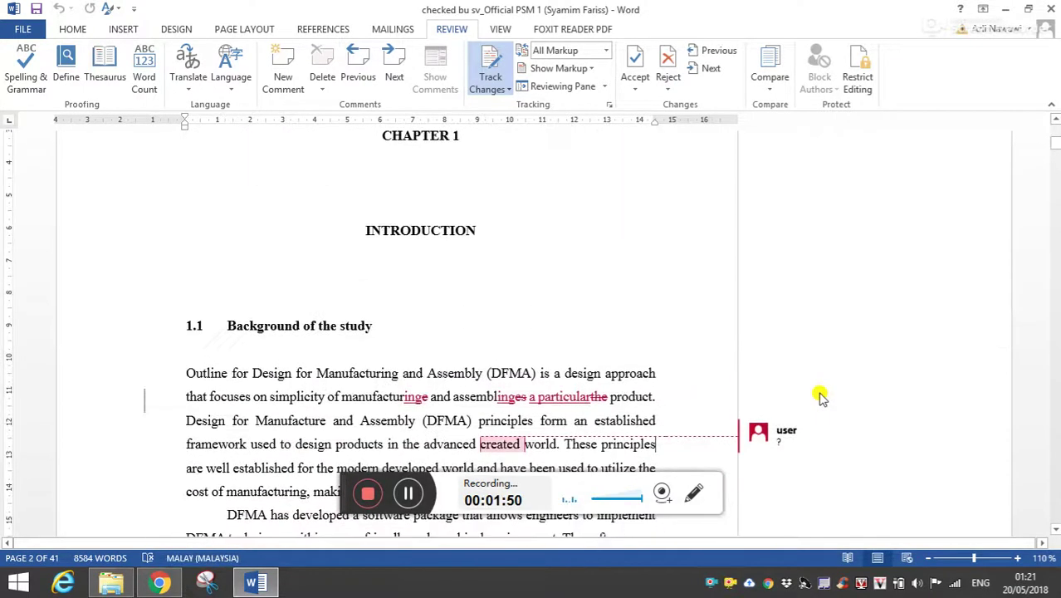
# Scroll down past the objectives and significance paragraph, placing the cursor after each
pyautogui.scroll(-5, 768, 454)
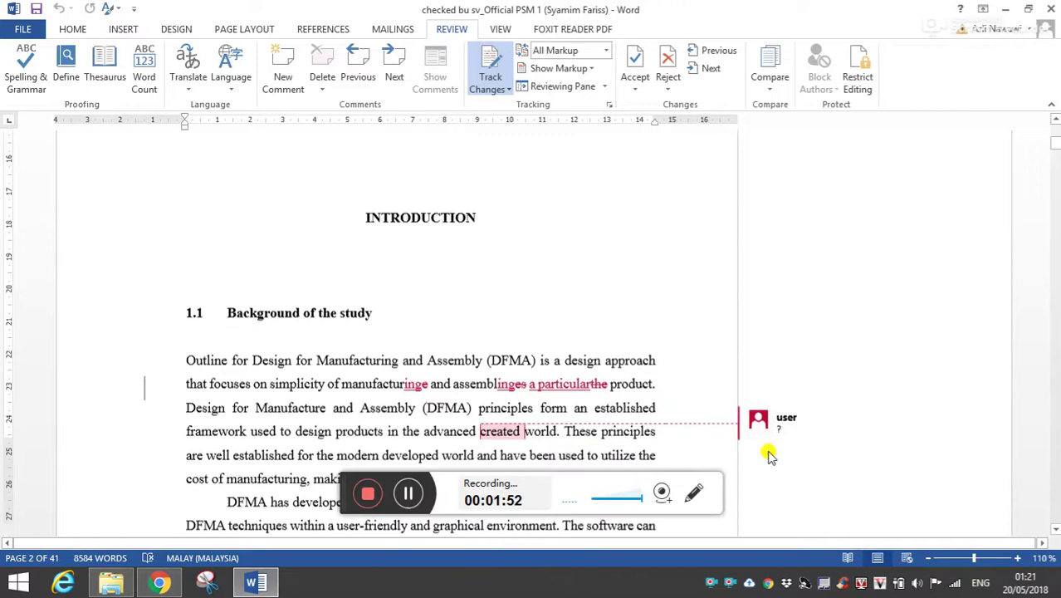
pyautogui.scroll(-5, 768, 454)
pyautogui.scroll(-5, 767, 453)
pyautogui.scroll(-4, 767, 453)
pyautogui.click(760, 444)
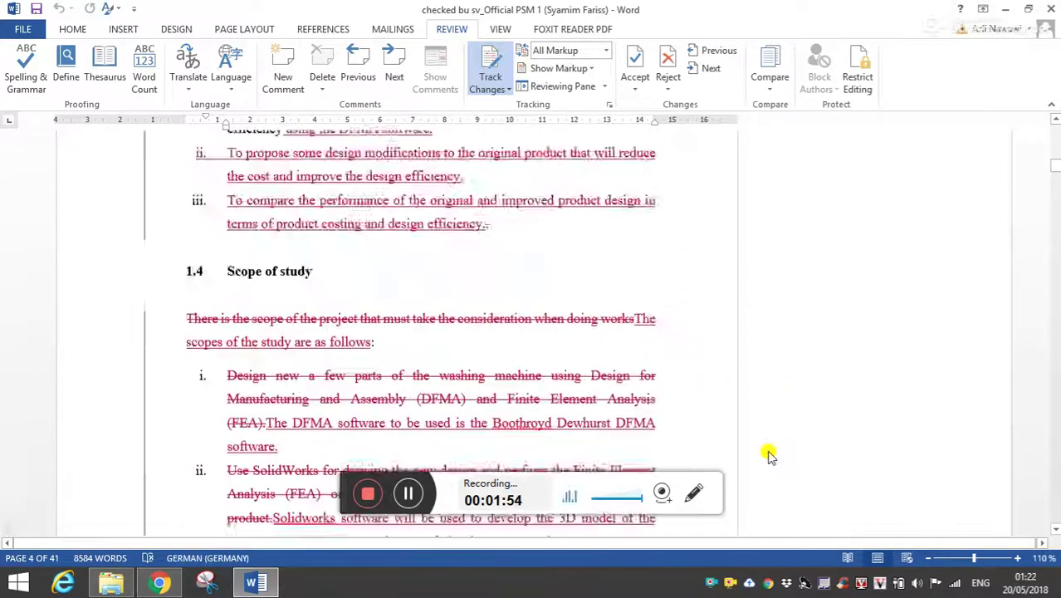
pyautogui.scroll(-5, 768, 450)
pyautogui.scroll(-3, 768, 453)
pyautogui.click(770, 454)
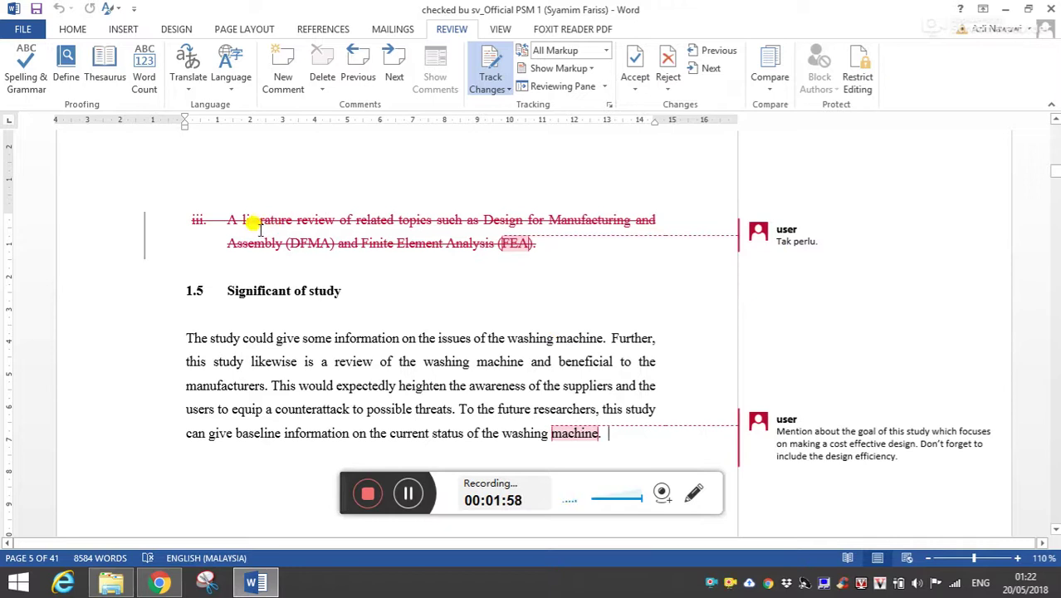
# Return to the previous editing spot in the Scope of study list and reopen the markup views
pyautogui.moveTo(458, 231)
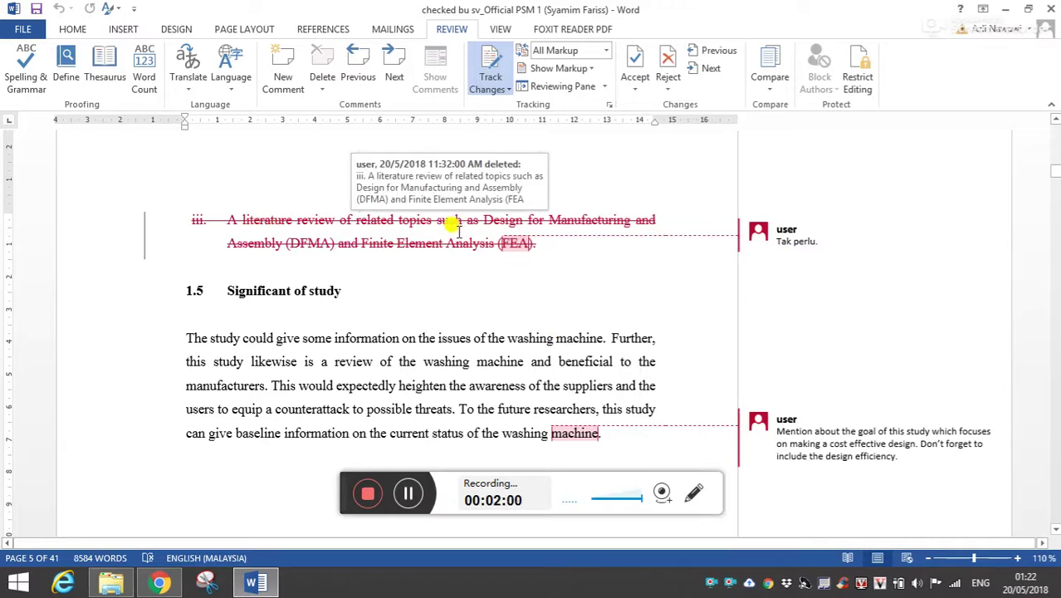
pyautogui.hotkey('shift', 'F5')
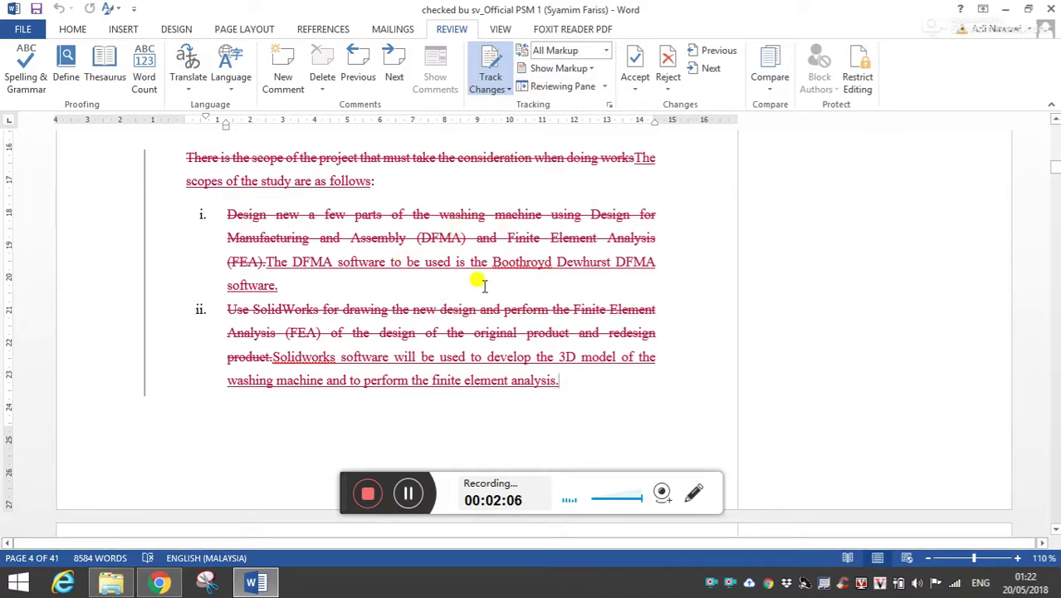
pyautogui.click(604, 85)
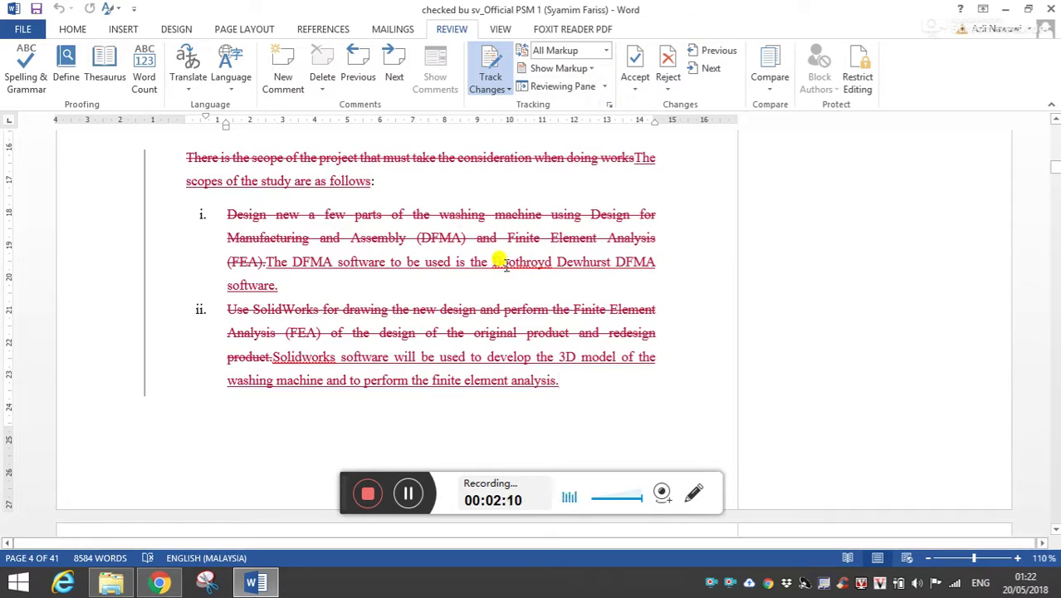
pyautogui.moveTo(505, 264)
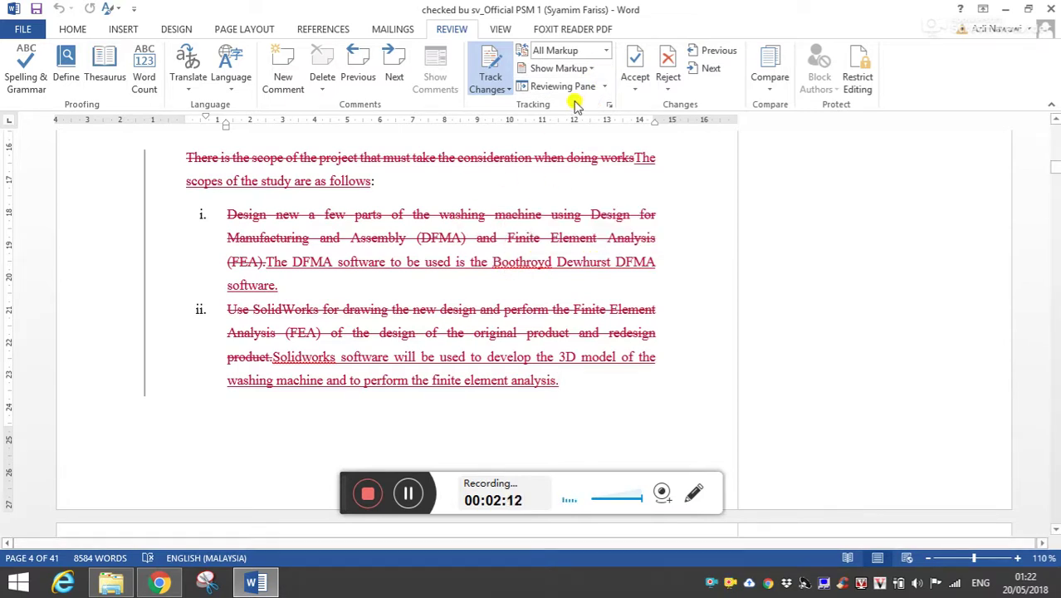
pyautogui.click(605, 54)
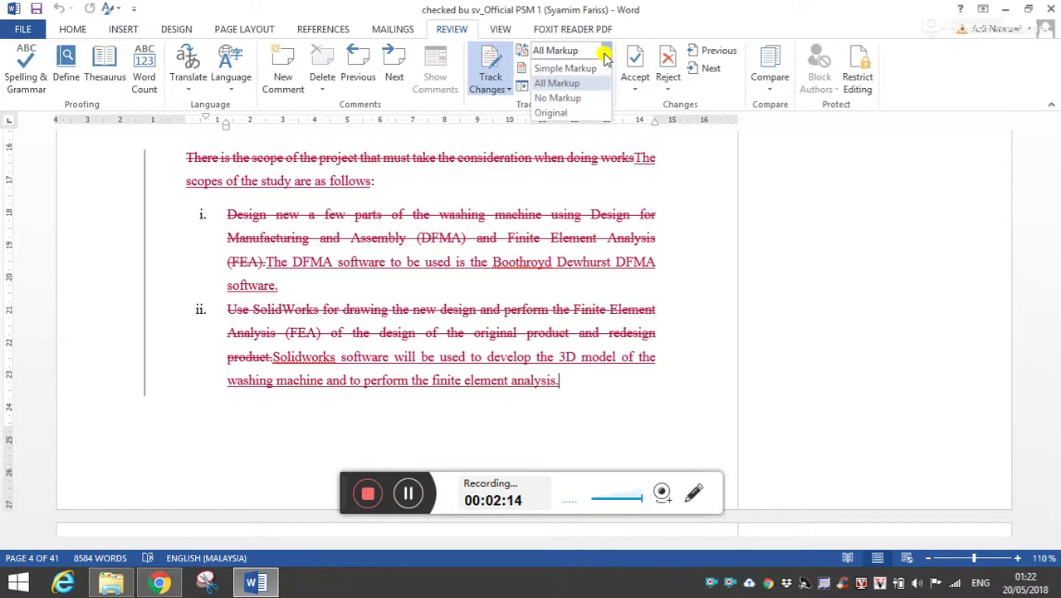
pyautogui.click(556, 98)
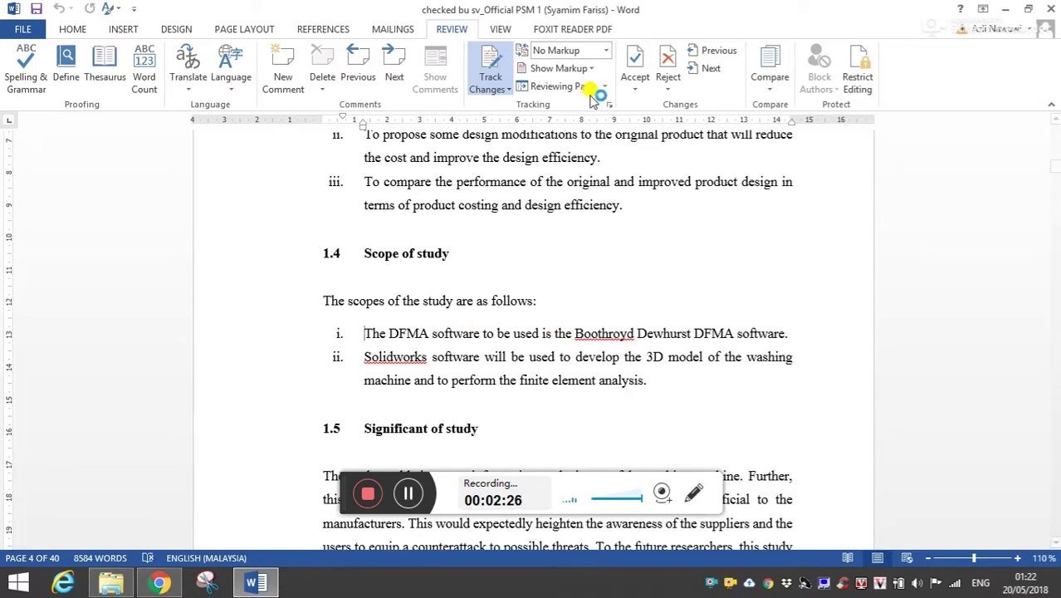
pyautogui.click(605, 51)
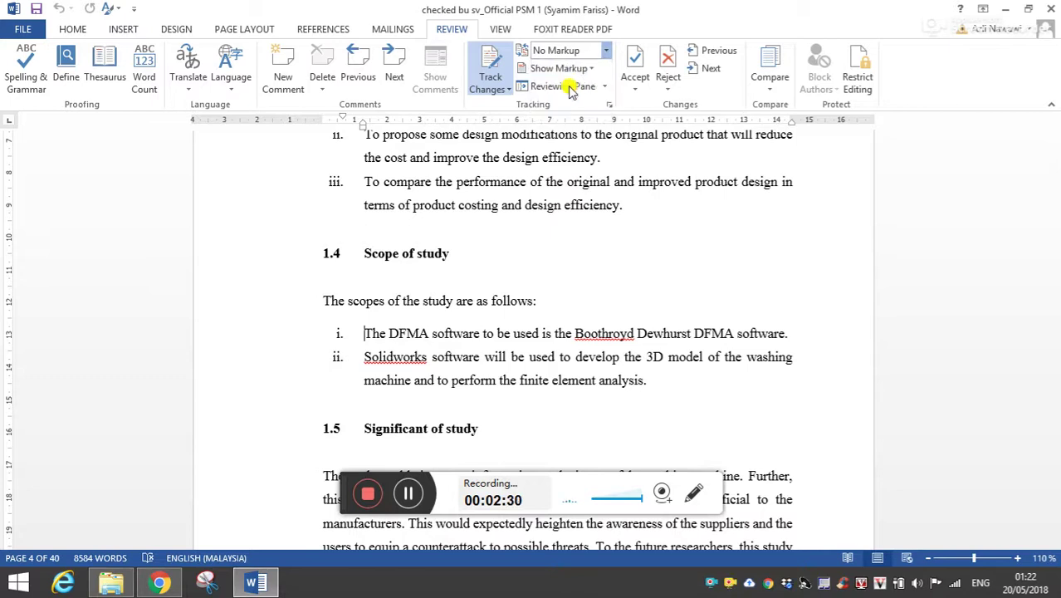
pyautogui.click(564, 84)
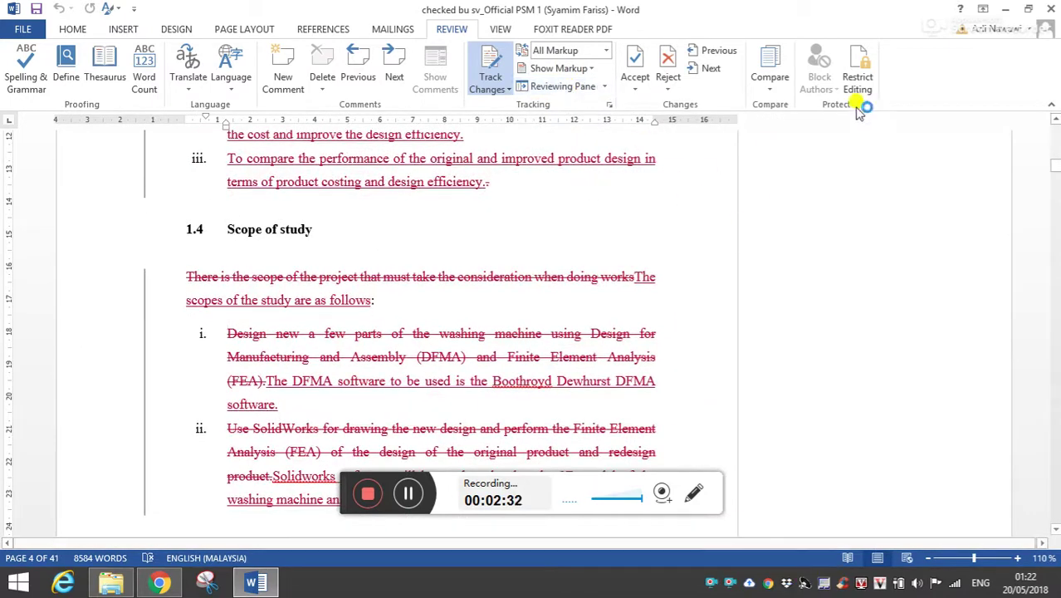
# From the document top, select the 'Apa maksud ni?' comment, accept it, and wrap to Chapter 1's first change
pyautogui.moveTo(1052, 166)
pyautogui.mouseDown()
pyautogui.moveTo(1054, 126)
pyautogui.moveTo(220, 112)
pyautogui.mouseUp()
pyautogui.scroll(-5, 498, 249)
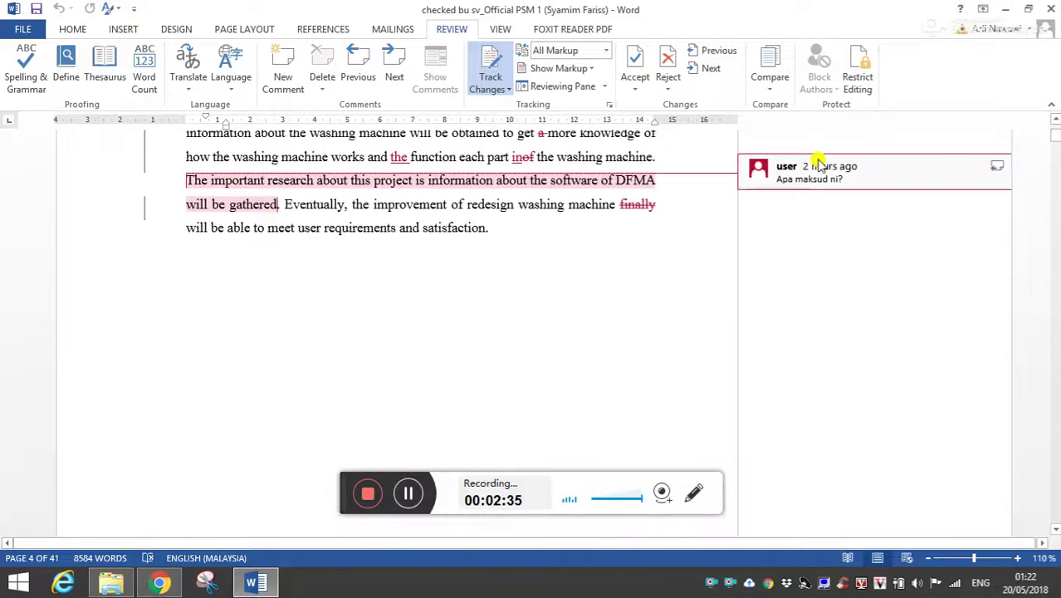
pyautogui.click(819, 166)
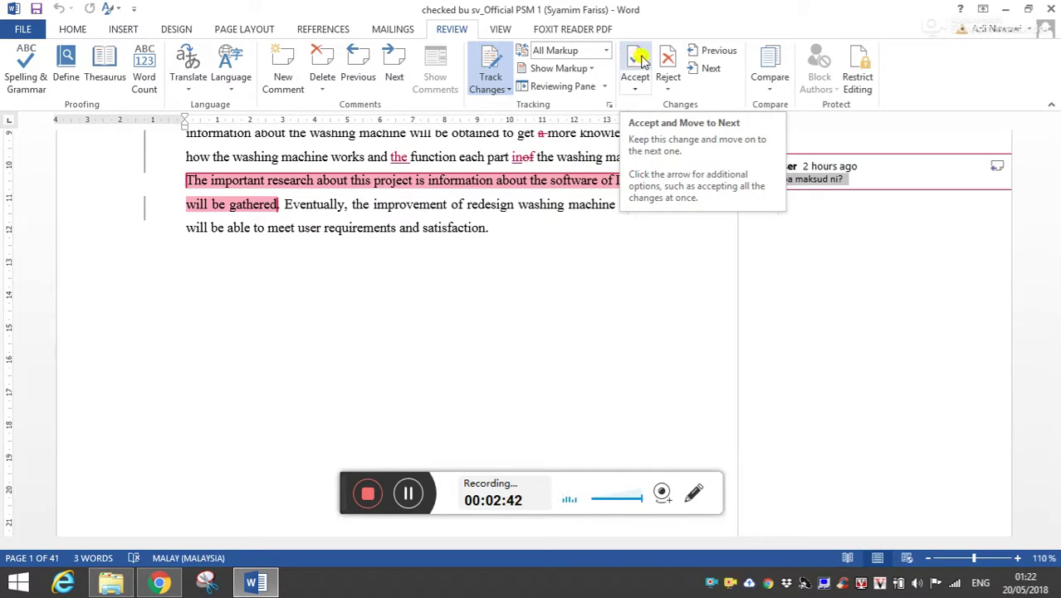
pyautogui.click(707, 70)
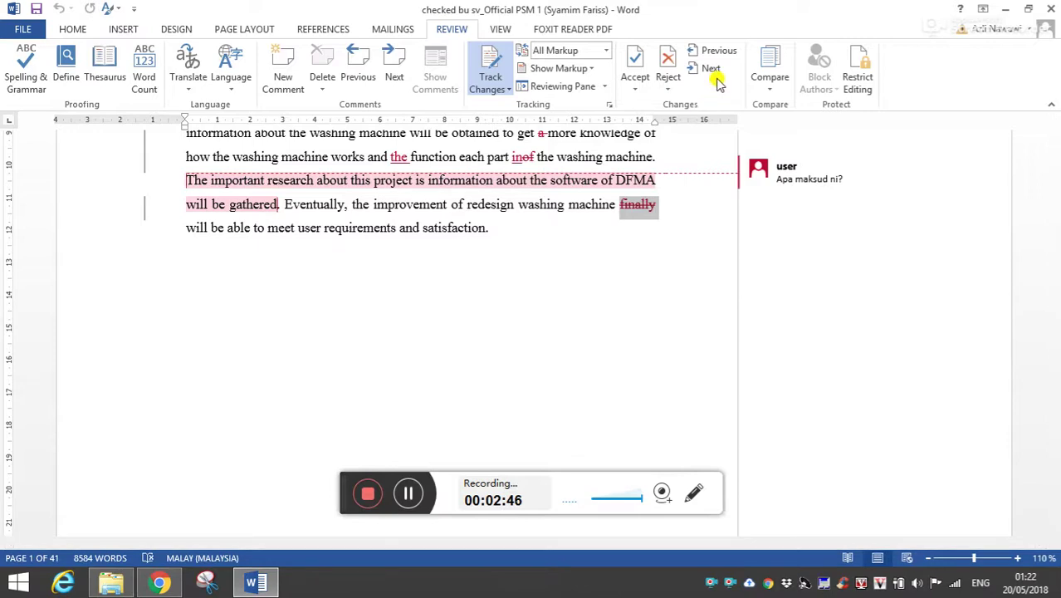
pyautogui.click(711, 70)
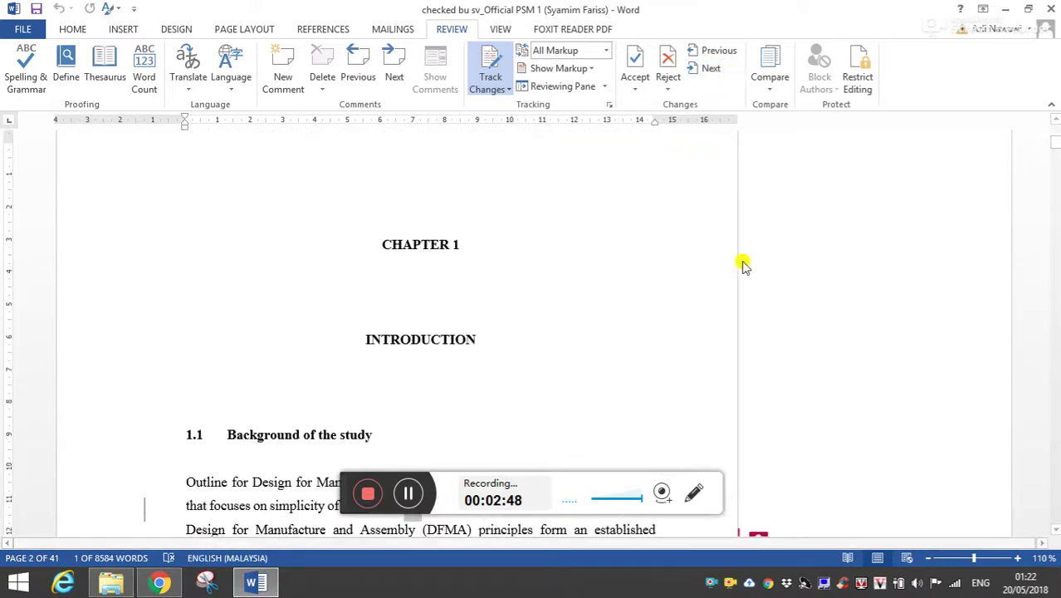
# Step through the next eleven tracked changes and comments, ending at the raw-materials comment
pyautogui.click(706, 71)
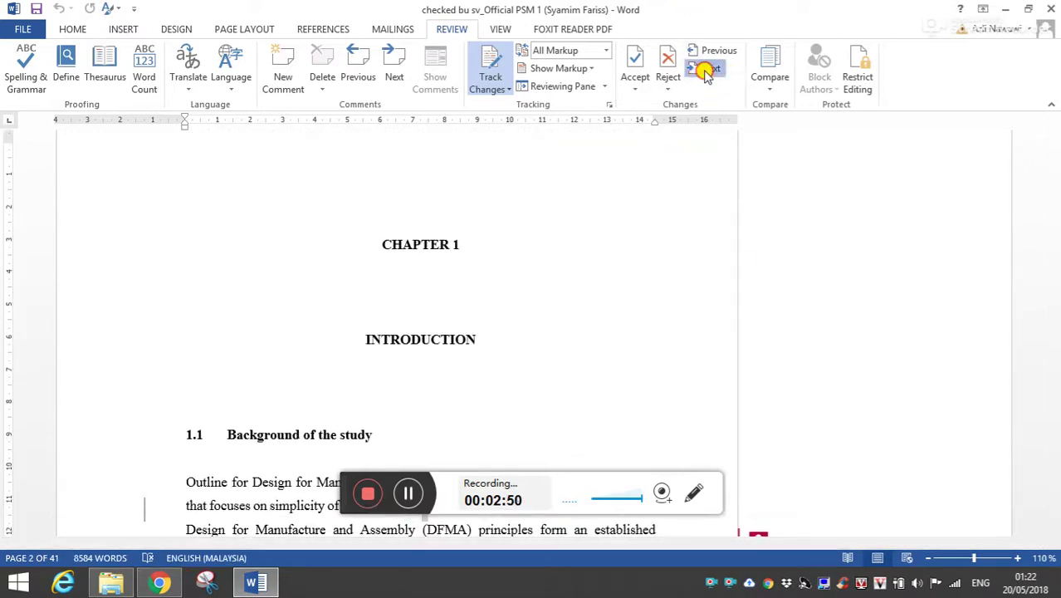
pyautogui.click(705, 71)
pyautogui.click(706, 71)
pyautogui.click(705, 71)
pyautogui.click(705, 71)
pyautogui.click(705, 71)
pyautogui.click(705, 71)
pyautogui.click(705, 71)
pyautogui.click(706, 71)
pyautogui.click(705, 70)
pyautogui.click(706, 71)
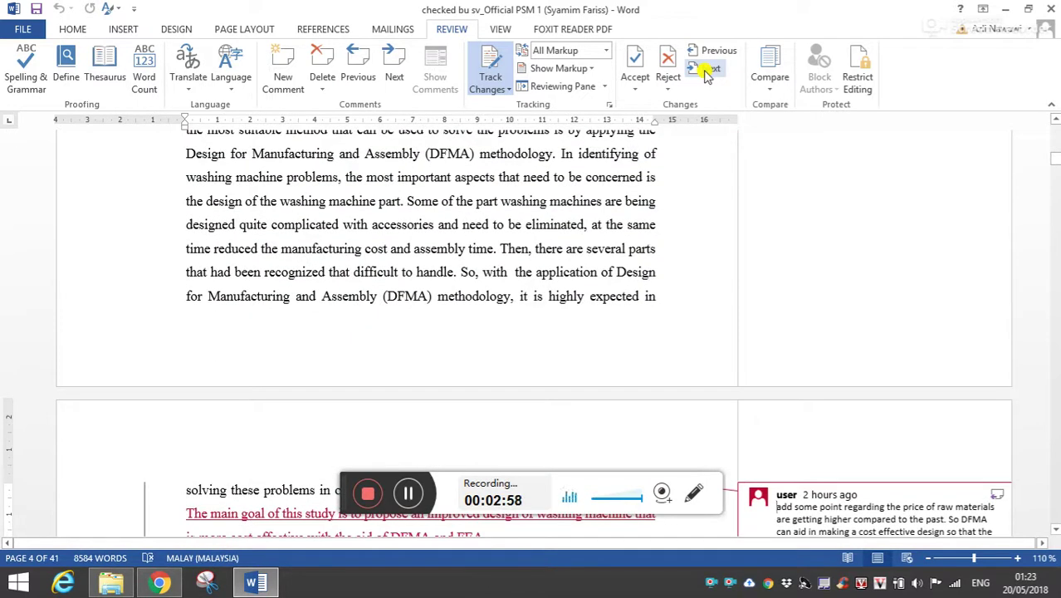